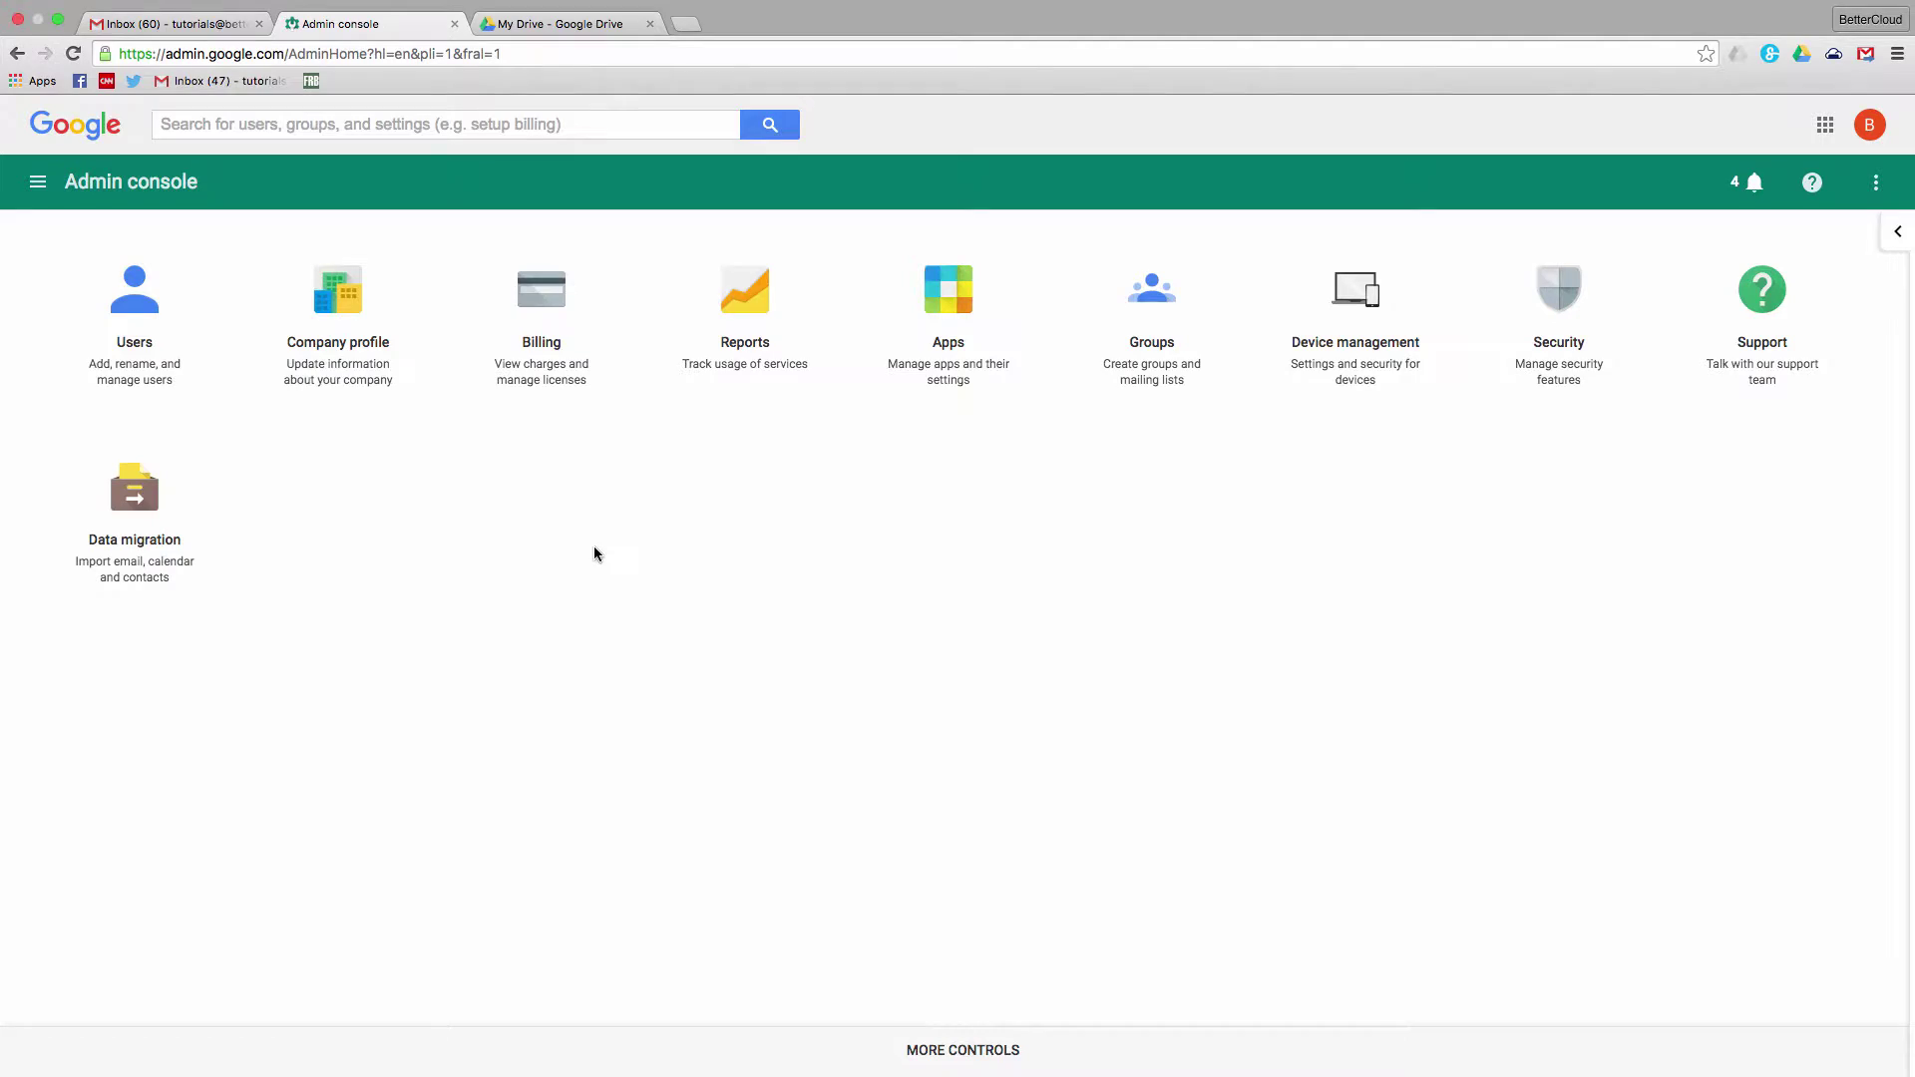
Step: Navigate via Apps and Google Apps to the Contacts service settings
click(946, 322)
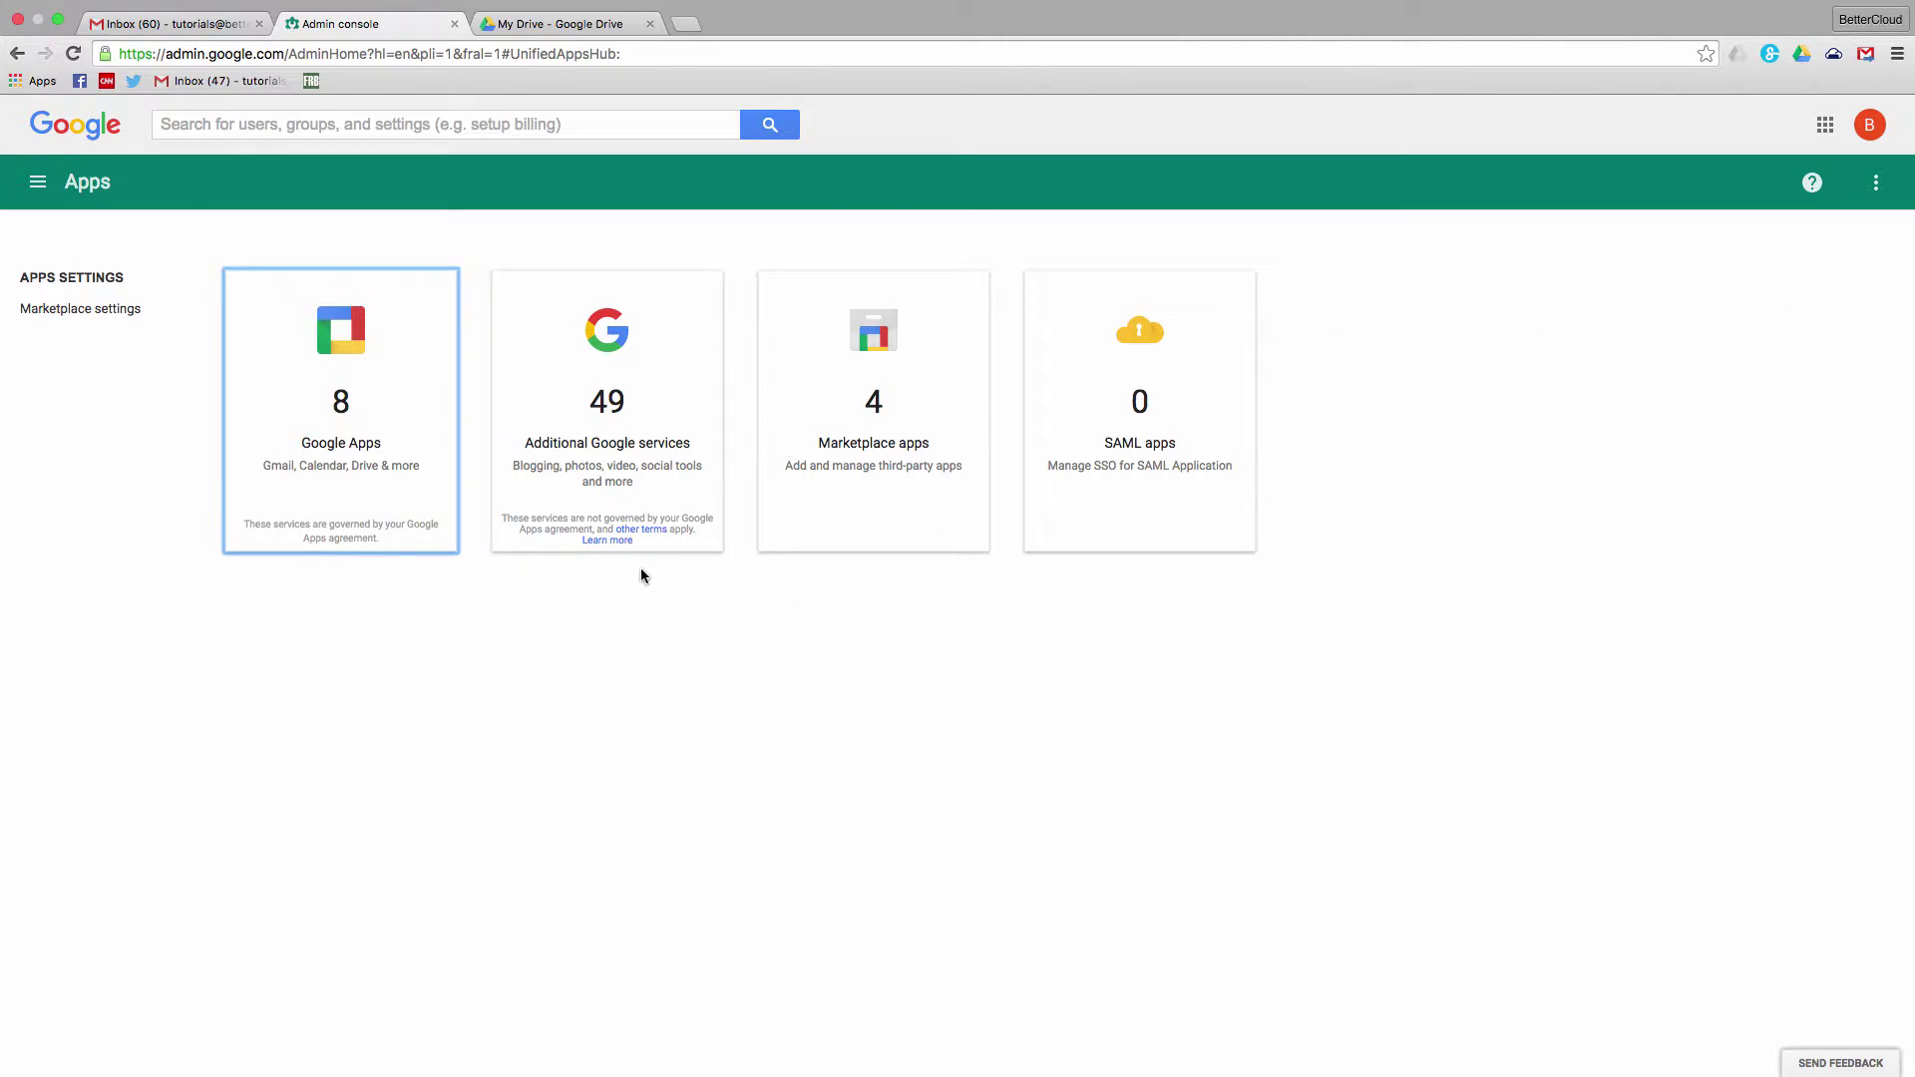
click(348, 443)
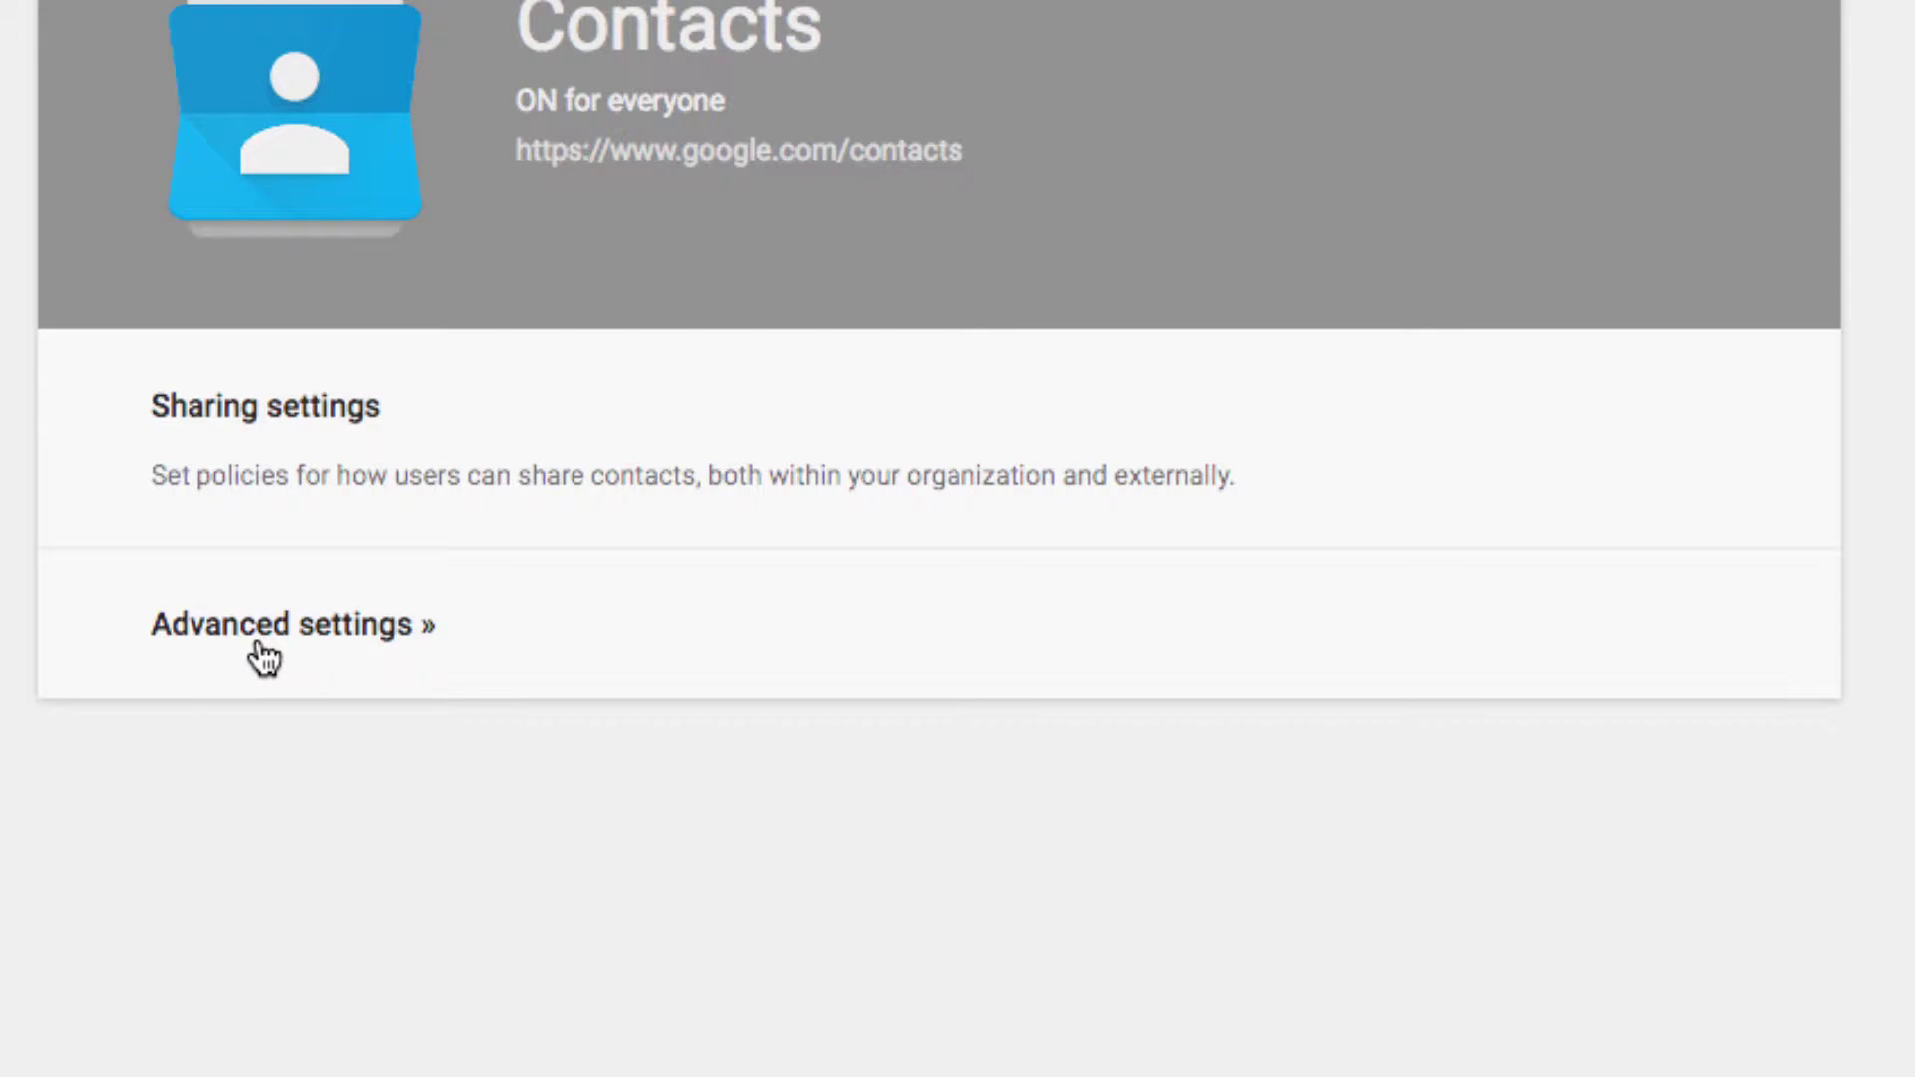
Step: Expand Advanced settings on the Contacts service page
click(266, 643)
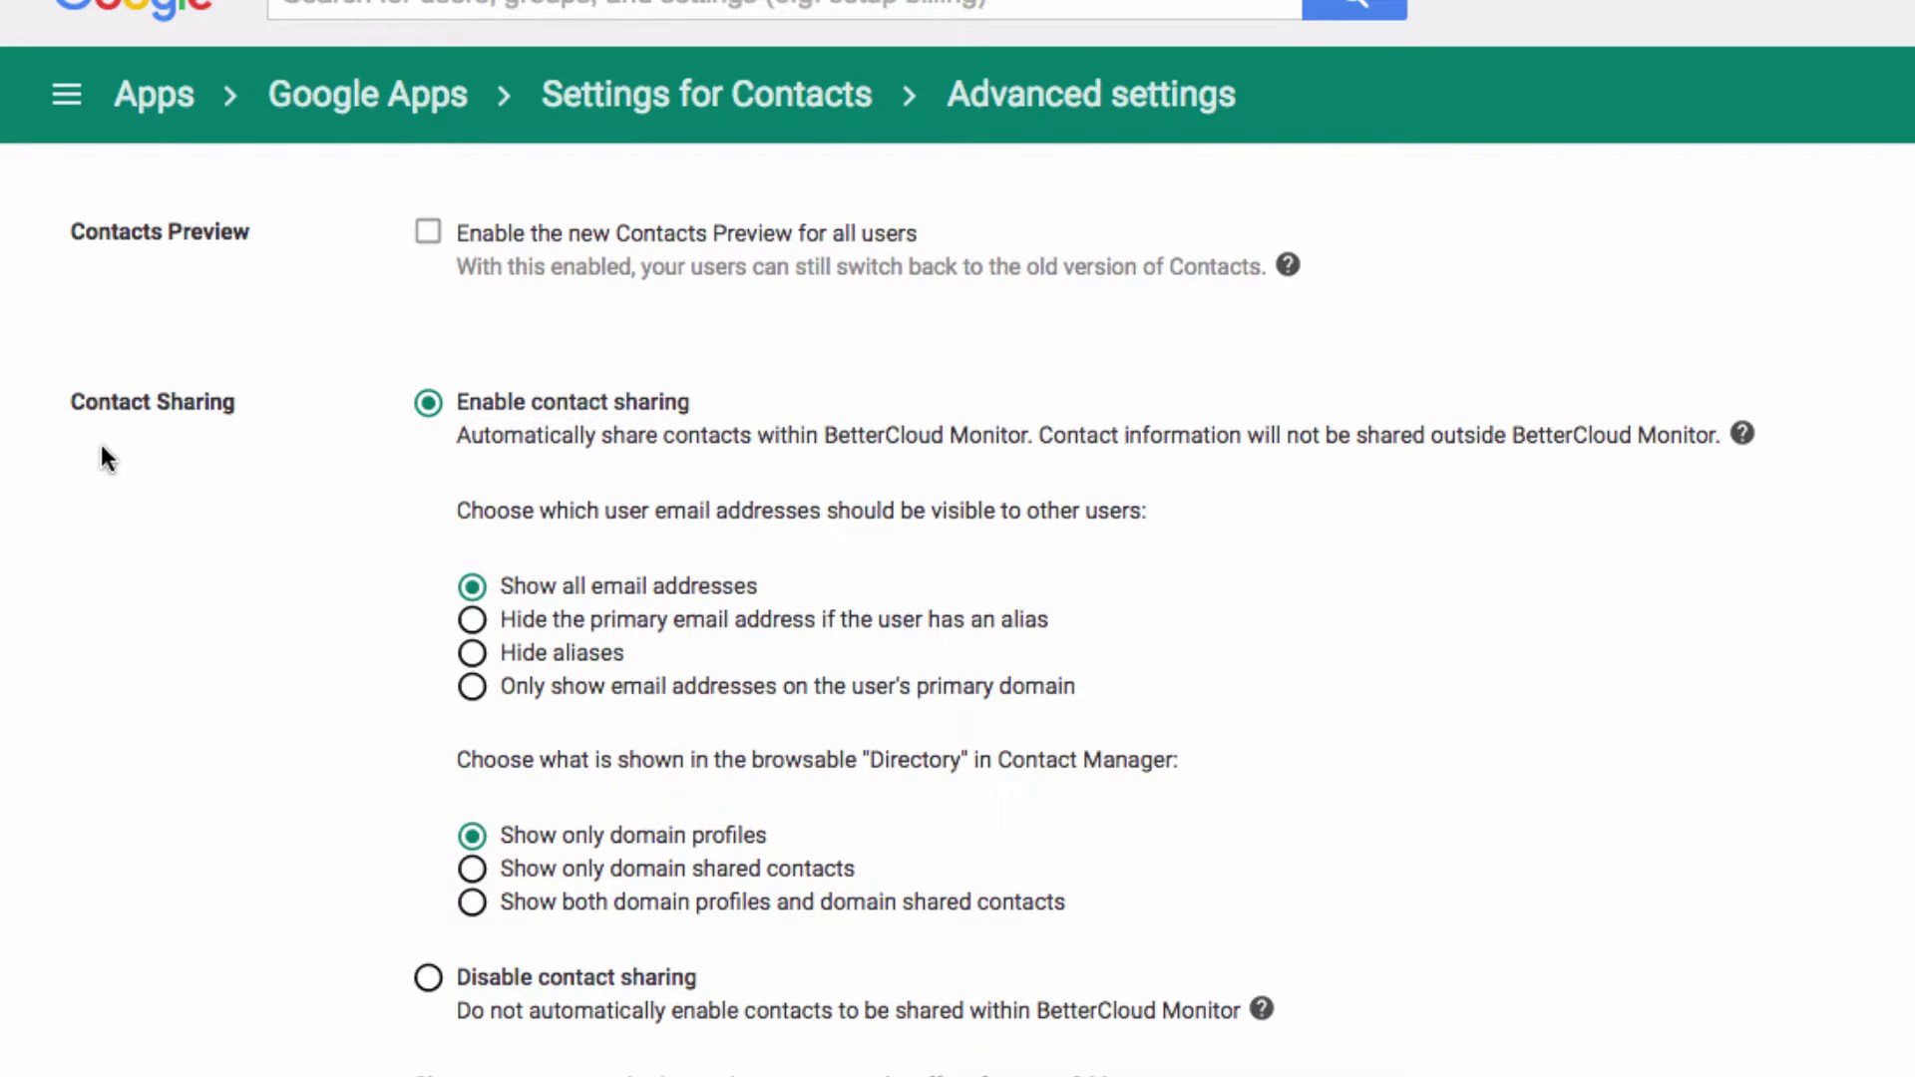
Step: Set Contact Sharing email visibility to 'Hide aliases'
click(472, 685)
click(474, 655)
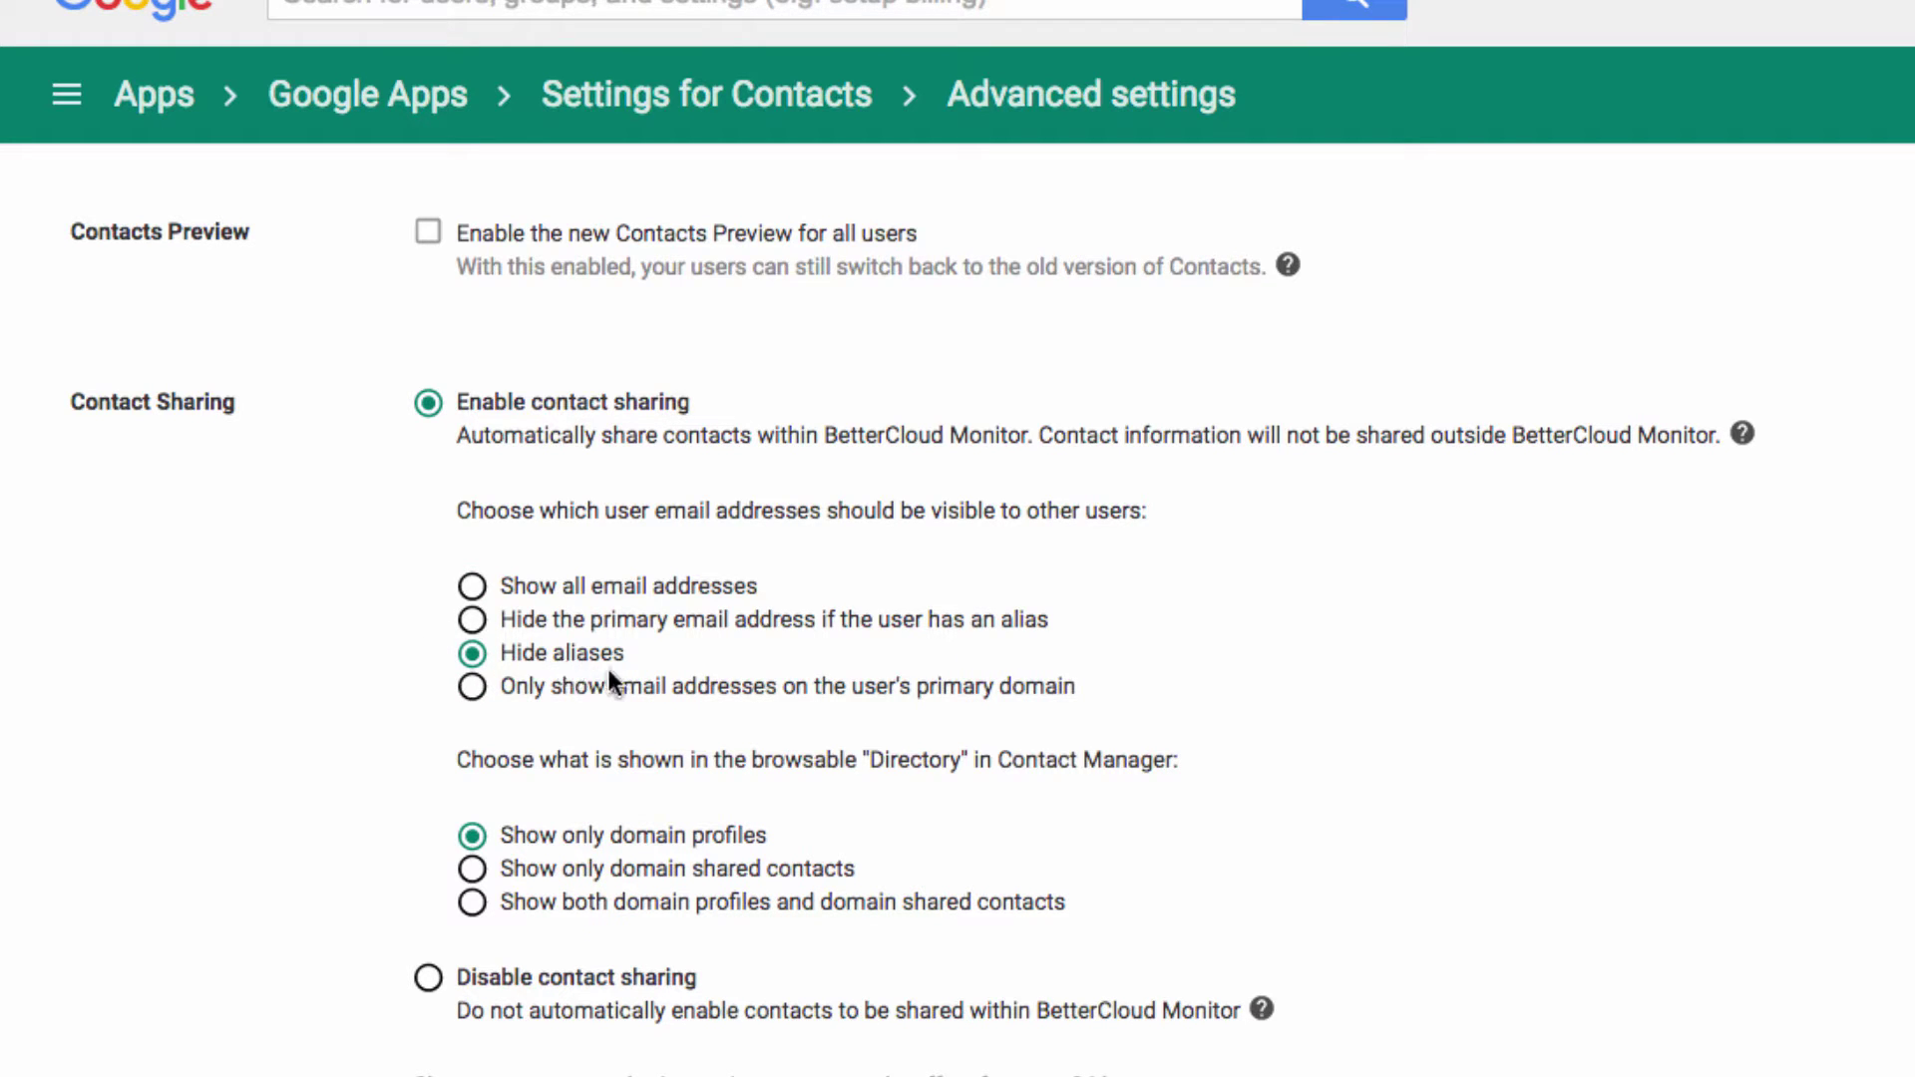